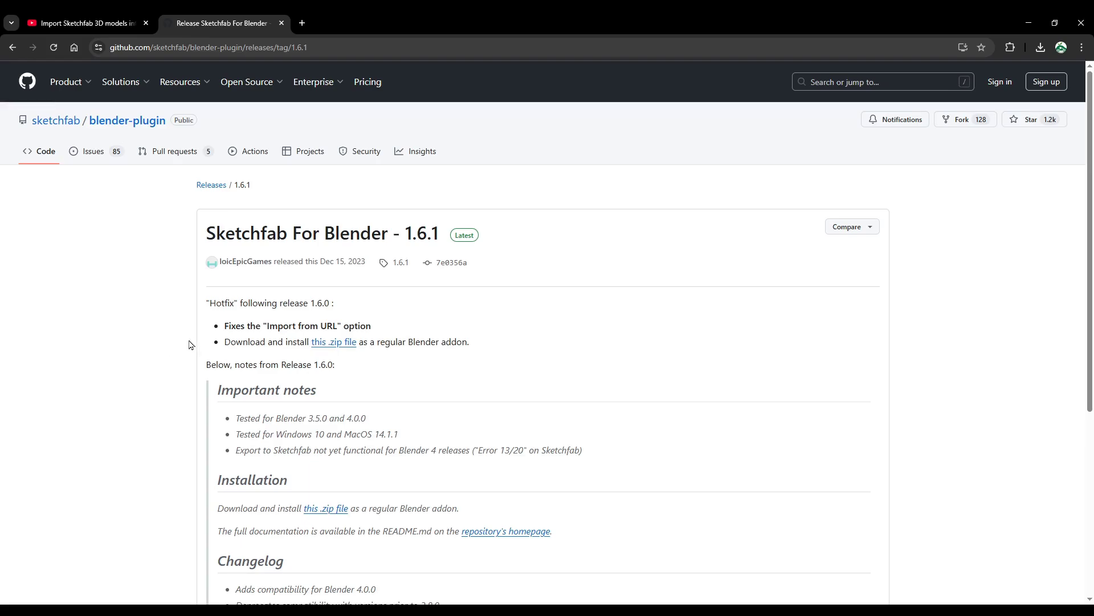
Download the sketchfab-plugin-1-6-1.zip file from the release's Assets list.
{"action": "scroll", "coordinate": [179, 448], "scroll_direction": "down", "scroll_amount": 1}
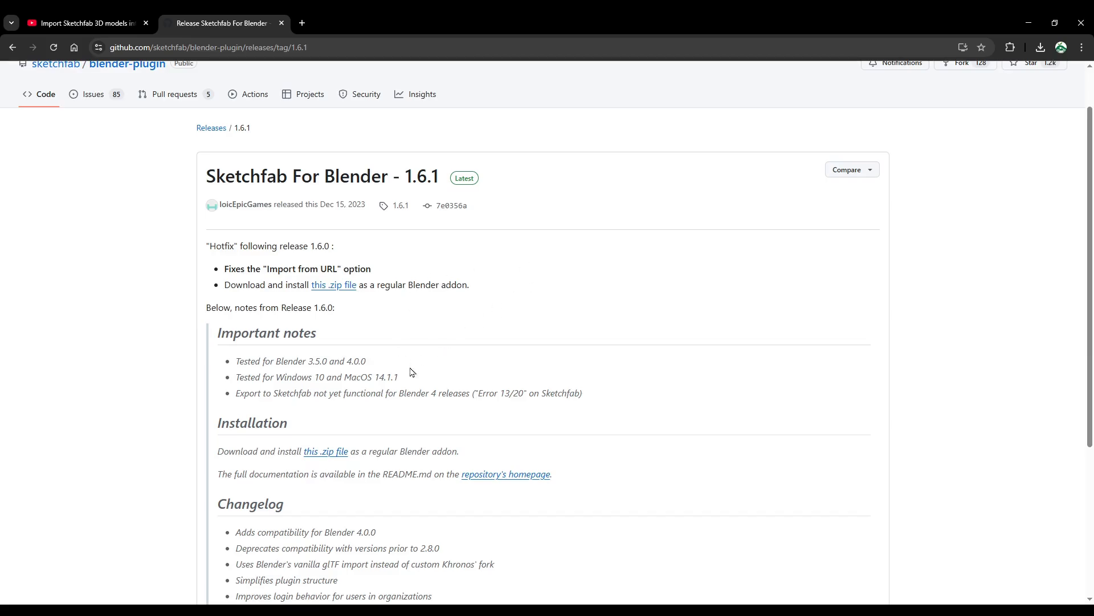
{"action": "scroll", "coordinate": [541, 388], "scroll_direction": "down", "scroll_amount": 4}
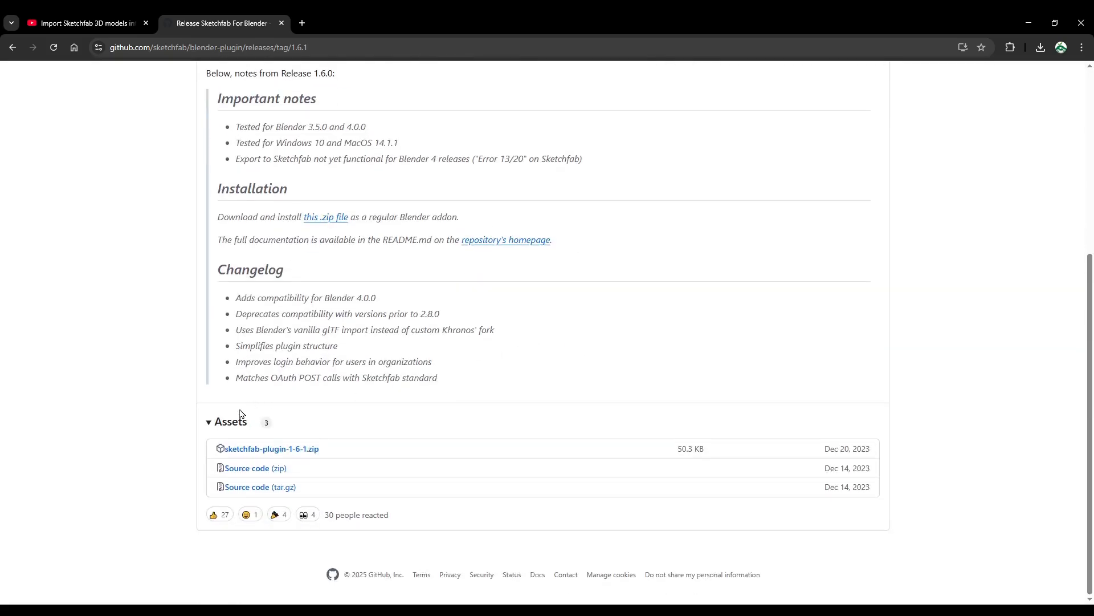
{"action": "left_click", "coordinate": [302, 452]}
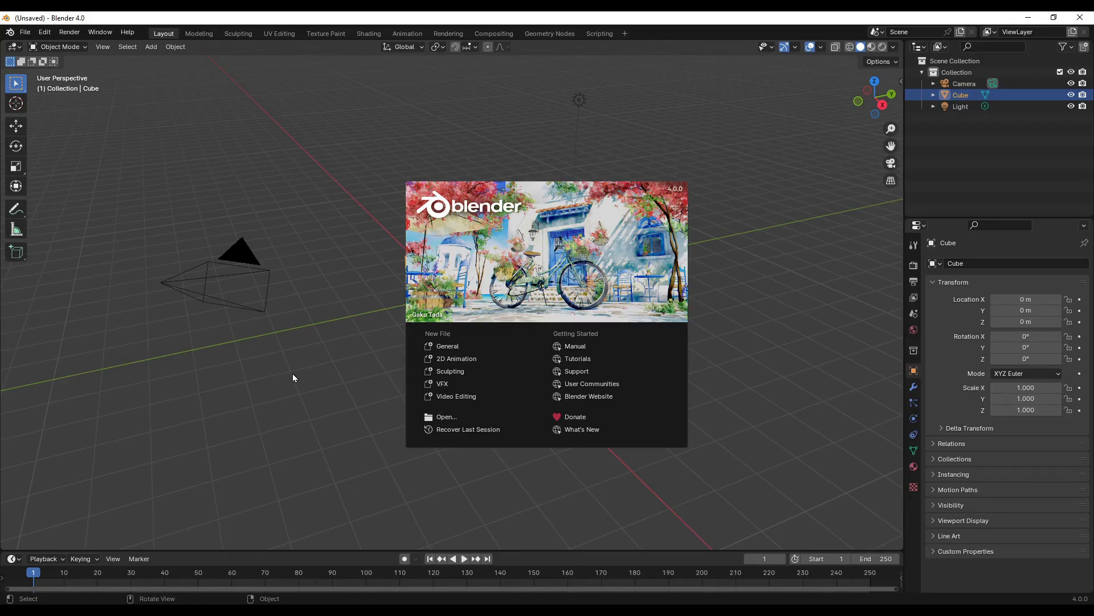
Dismiss the splash screen, show the viewport sidebar, and open Preferences on the Add-ons page.
{"action": "left_click", "coordinate": [308, 453]}
{"action": "left_click", "coordinate": [678, 416]}
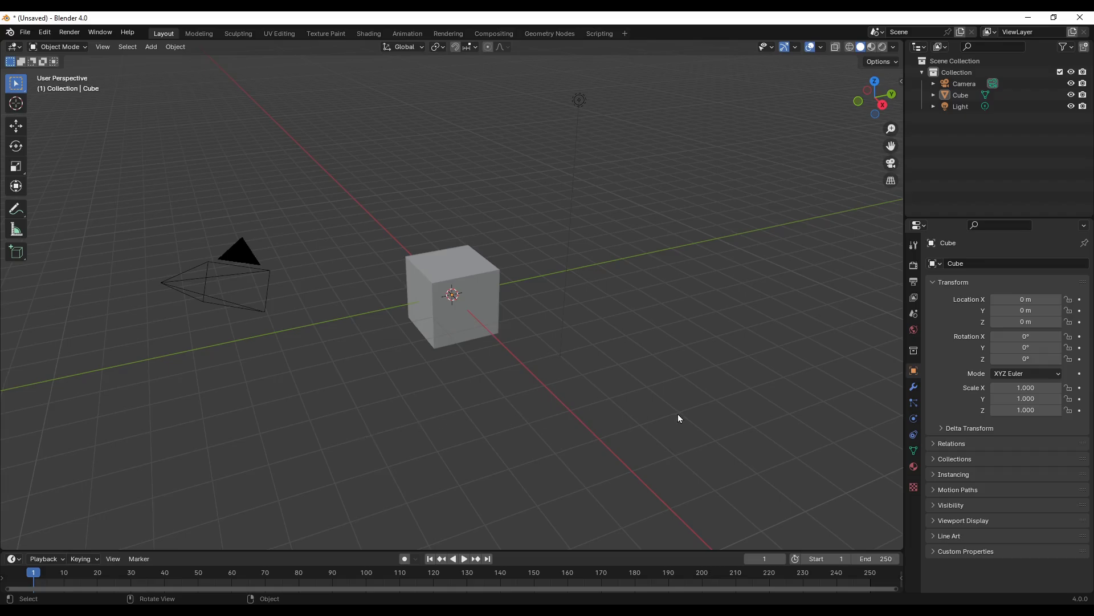
{"action": "key", "text": "n"}
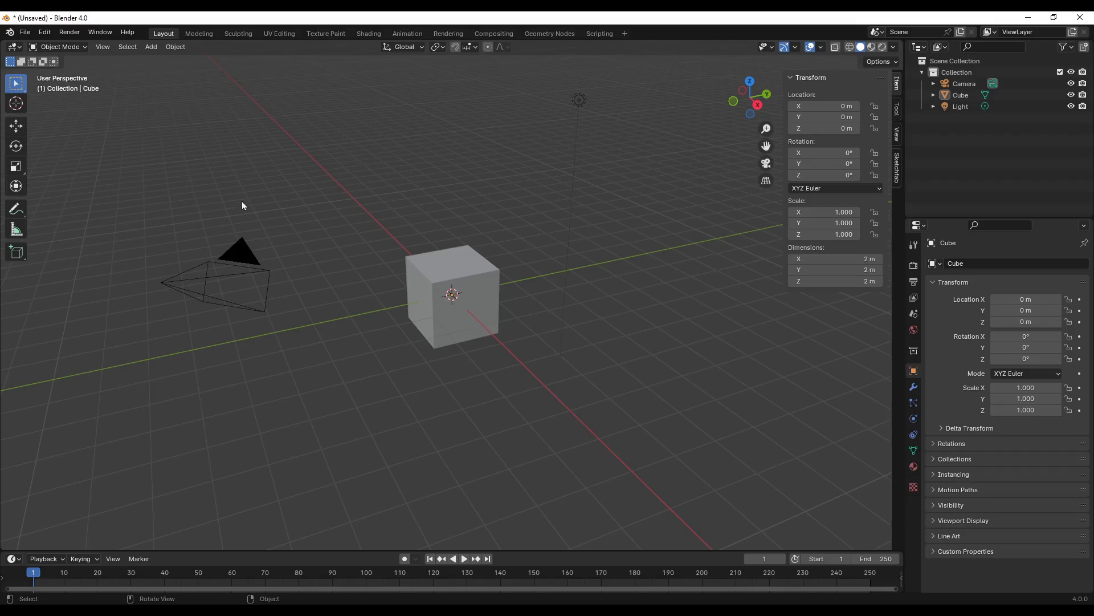
{"action": "left_click", "coordinate": [44, 33]}
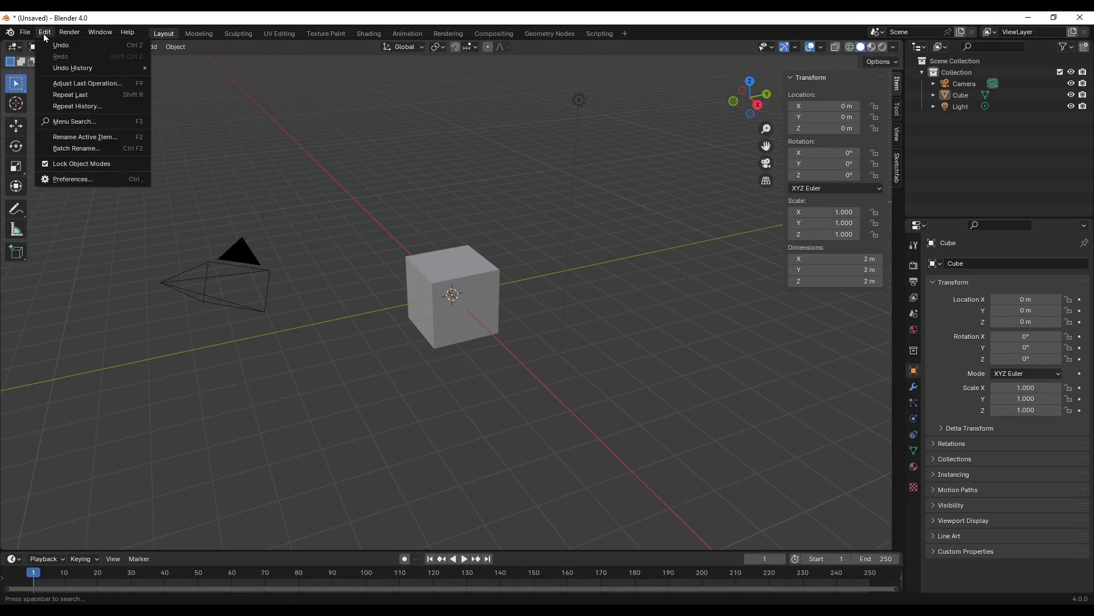
{"action": "left_click", "coordinate": [72, 178]}
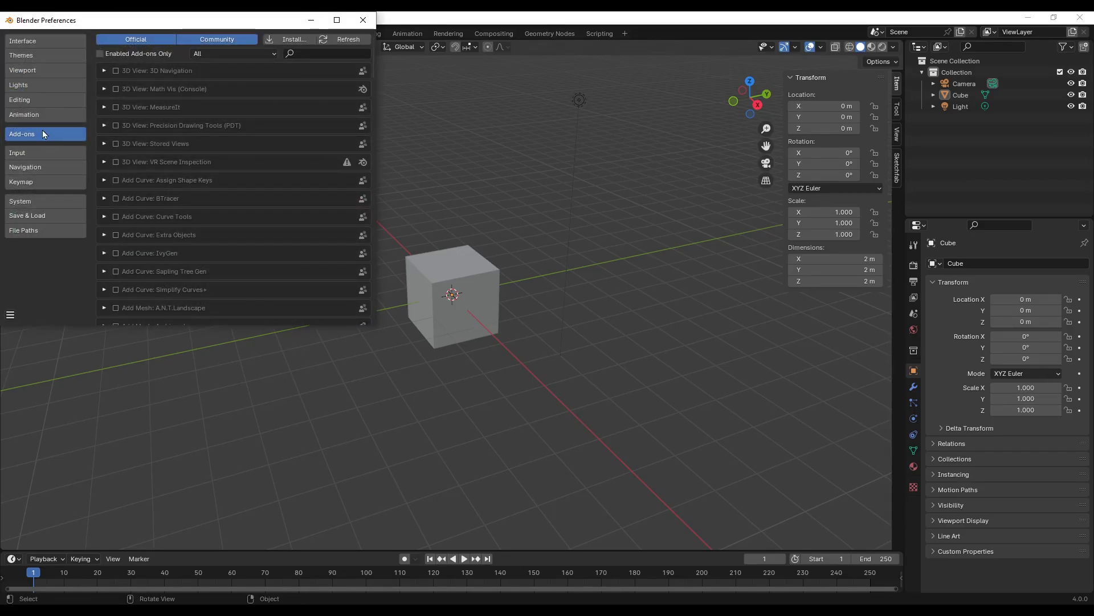
{"action": "left_click", "coordinate": [301, 40]}
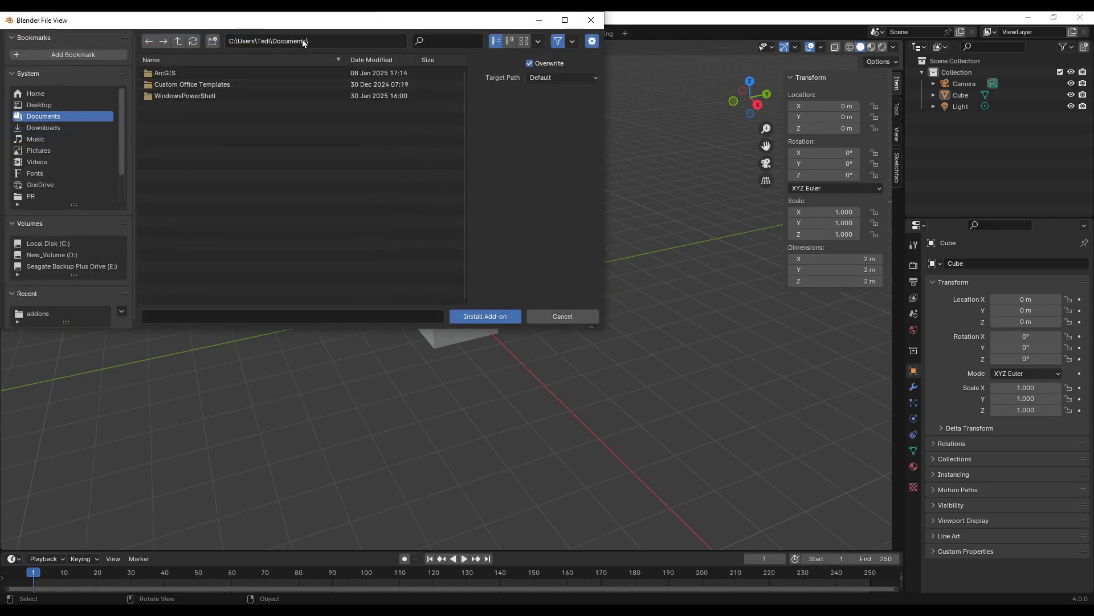
{"action": "left_click", "coordinate": [591, 20]}
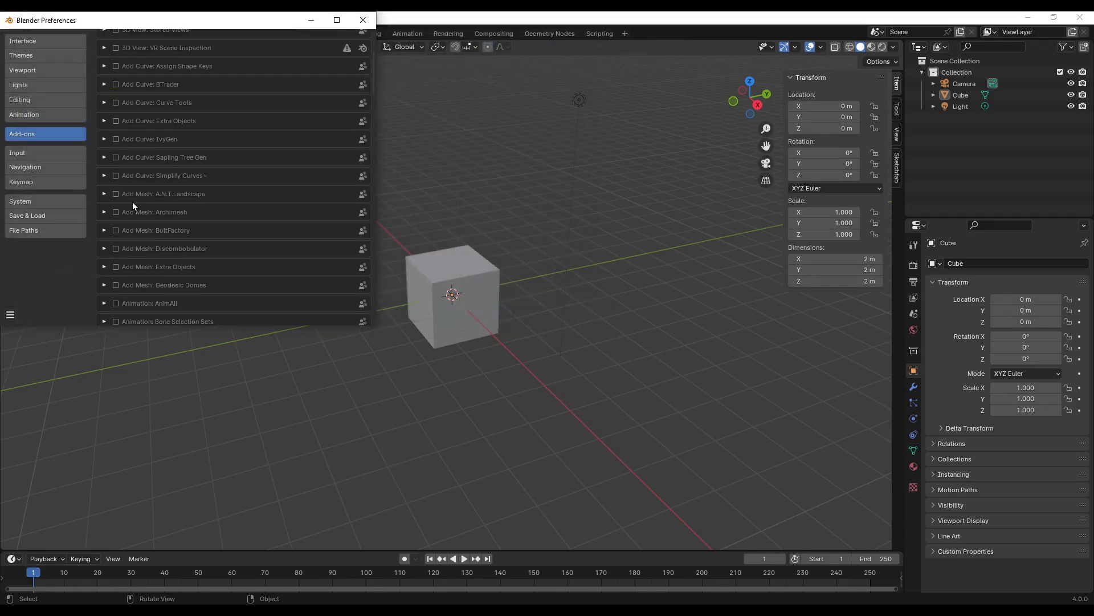
Filter to enabled add-ons only and remove the old Sketchfab Plugin.
{"action": "scroll", "coordinate": [142, 171], "scroll_direction": "up", "scroll_amount": 5}
{"action": "left_click", "coordinate": [99, 54]}
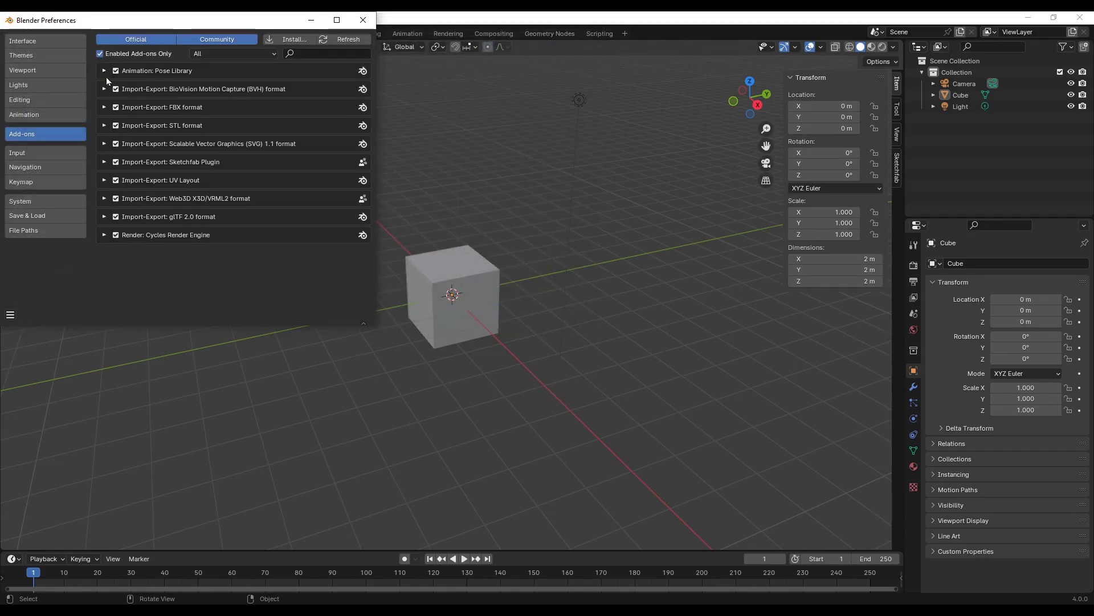
{"action": "left_click", "coordinate": [105, 163]}
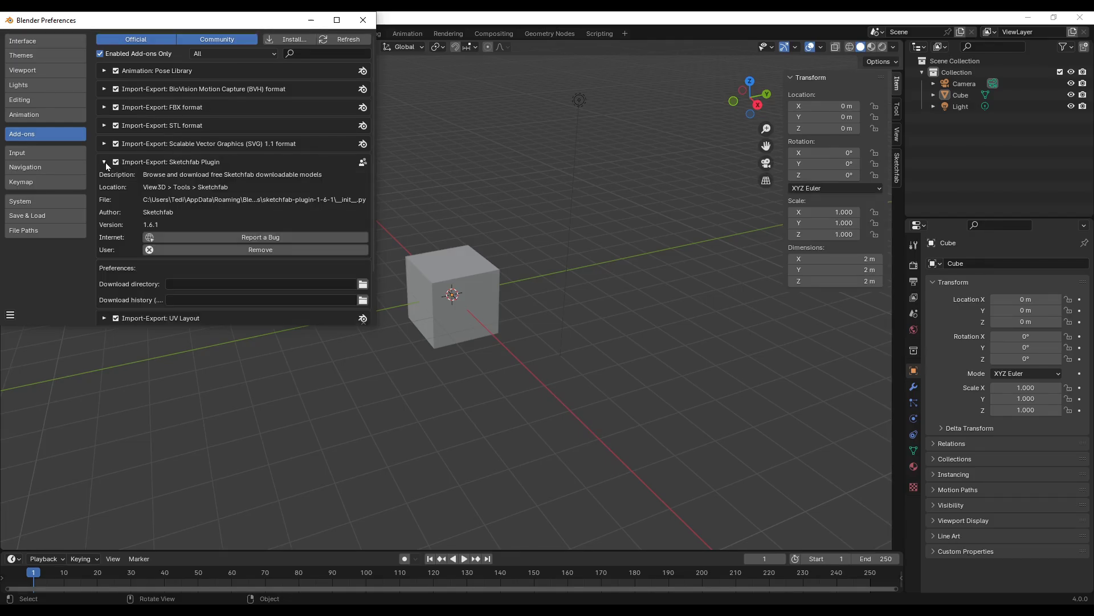
{"action": "left_click", "coordinate": [245, 248]}
{"action": "left_click", "coordinate": [203, 298]}
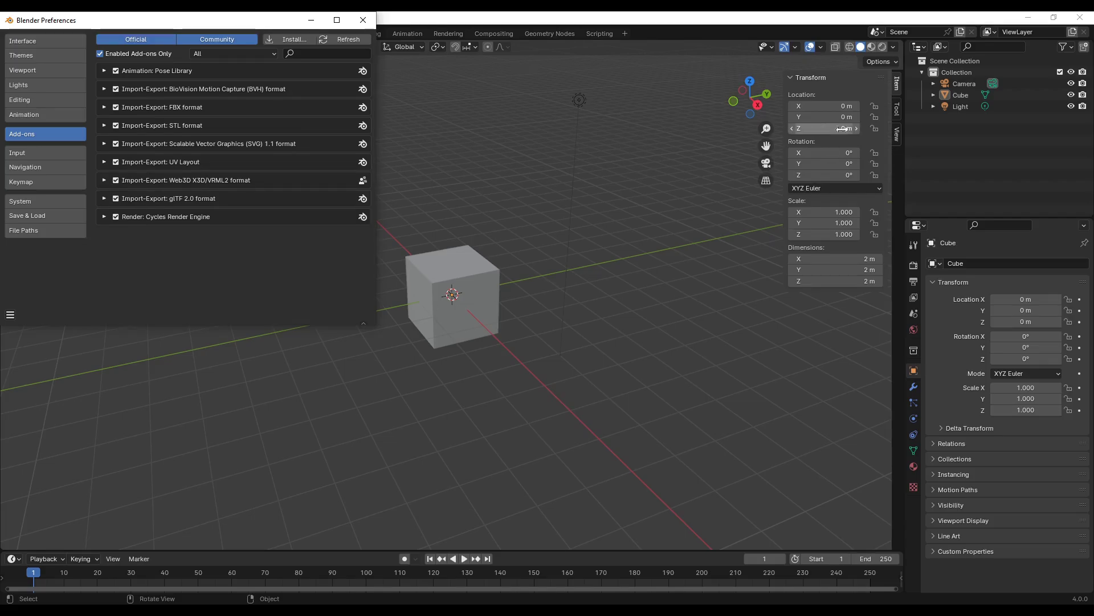
Install sketchfab-plugin-1-6-1.zip from E:\blender\addons as an add-on via Preferences.
{"action": "left_click", "coordinate": [363, 20]}
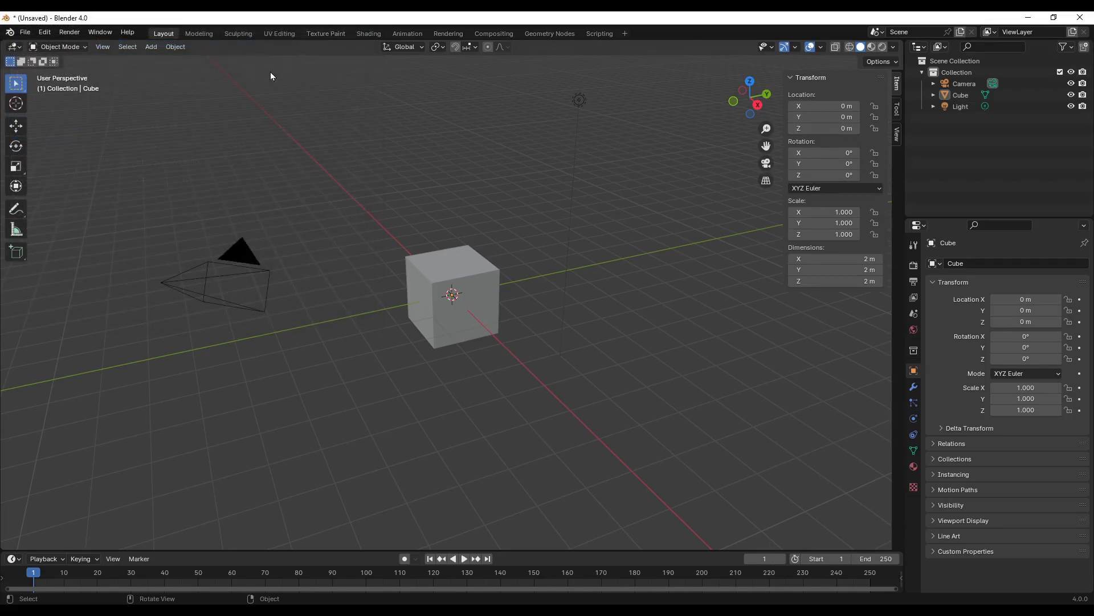
{"action": "left_click", "coordinate": [45, 32]}
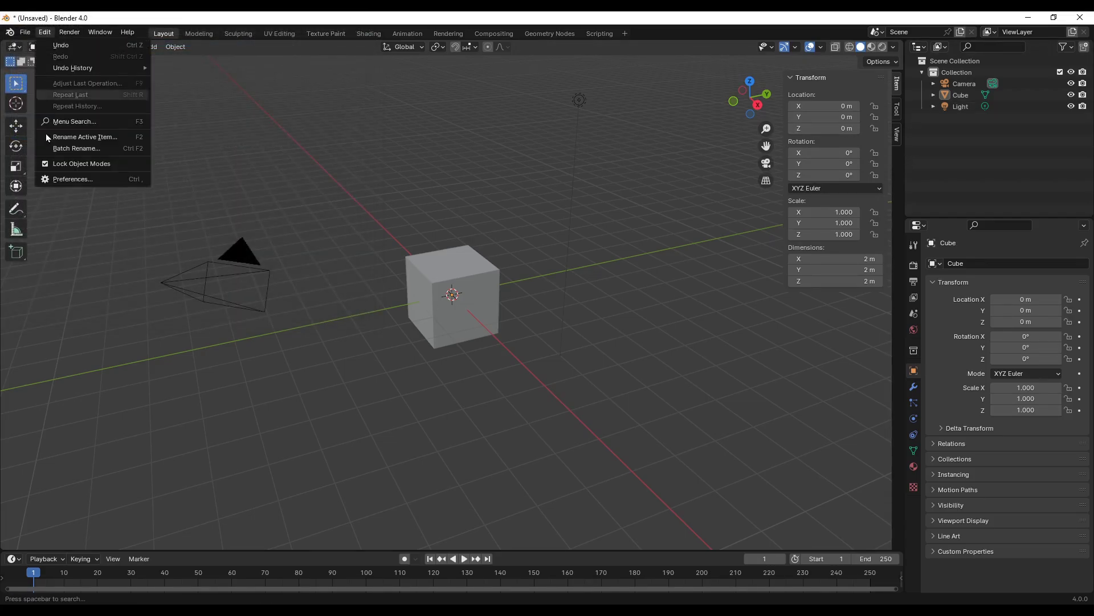
{"action": "left_click", "coordinate": [59, 179]}
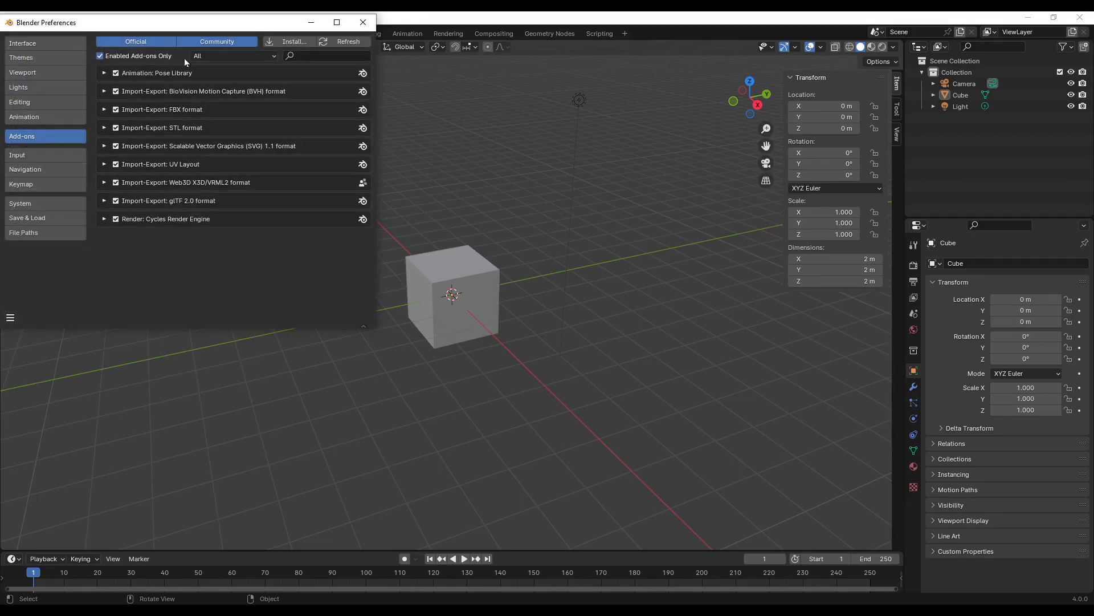
{"action": "left_click", "coordinate": [287, 41]}
{"action": "left_click", "coordinate": [292, 41]}
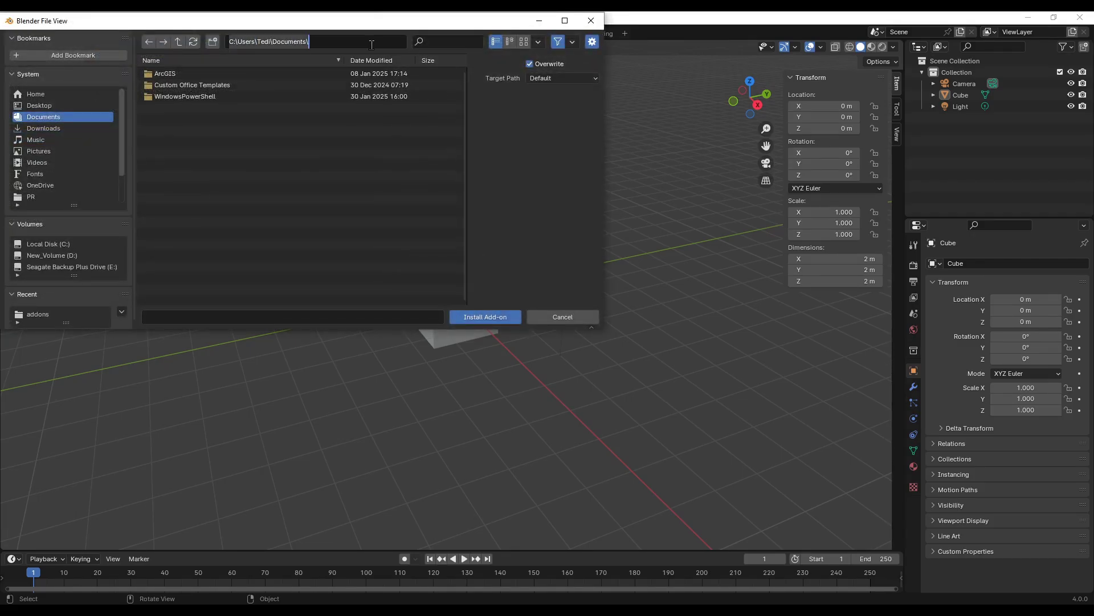
{"action": "type", "text": "E:\\blender\\addons"}
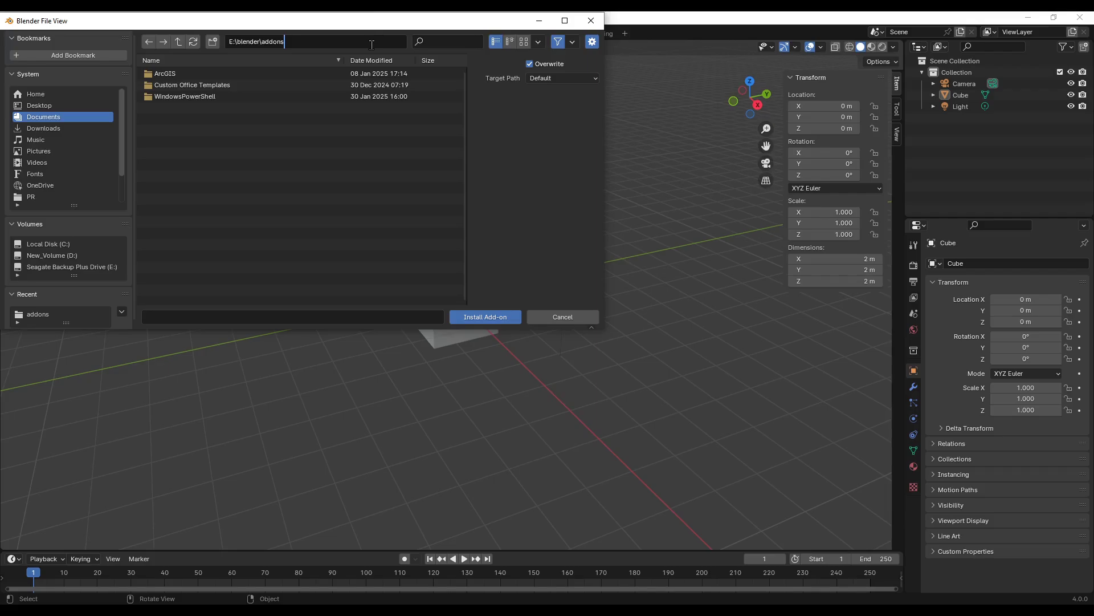
{"action": "key", "text": "Return"}
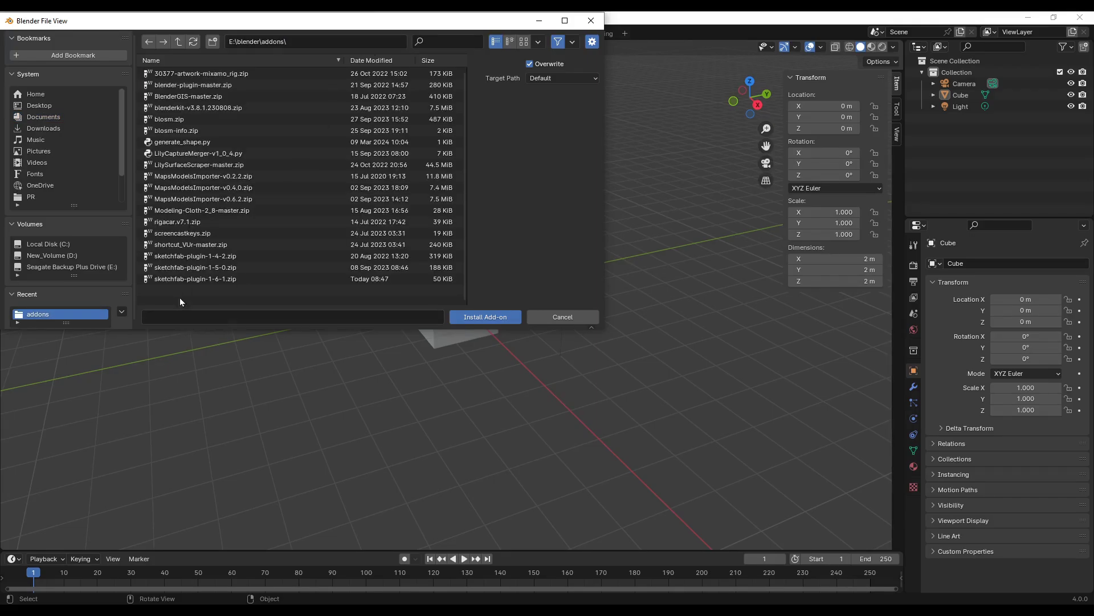
{"action": "left_click", "coordinate": [186, 278]}
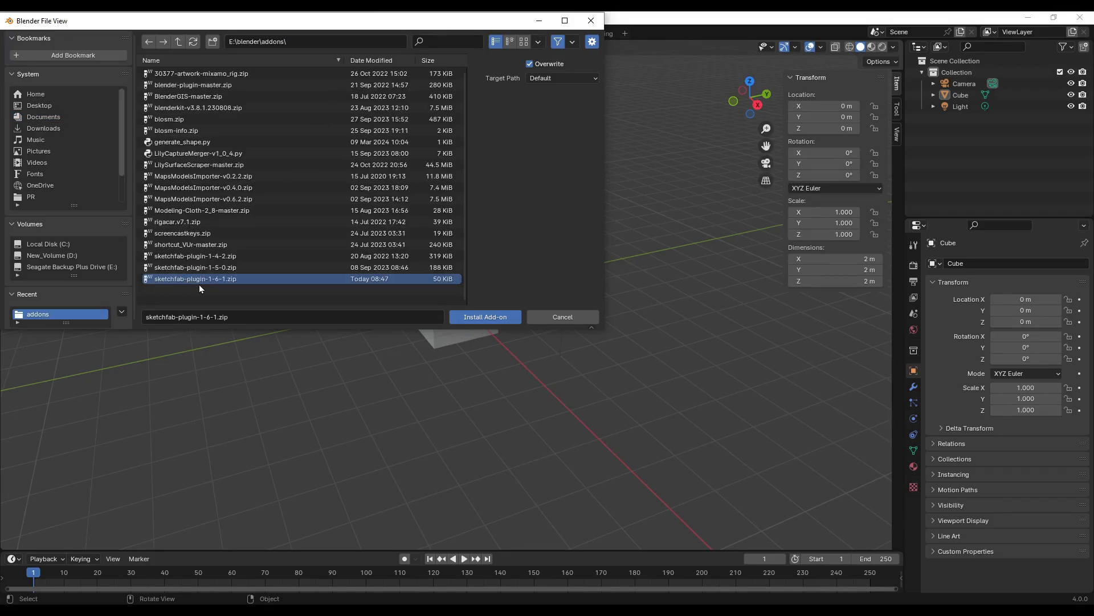
{"action": "left_click", "coordinate": [494, 321]}
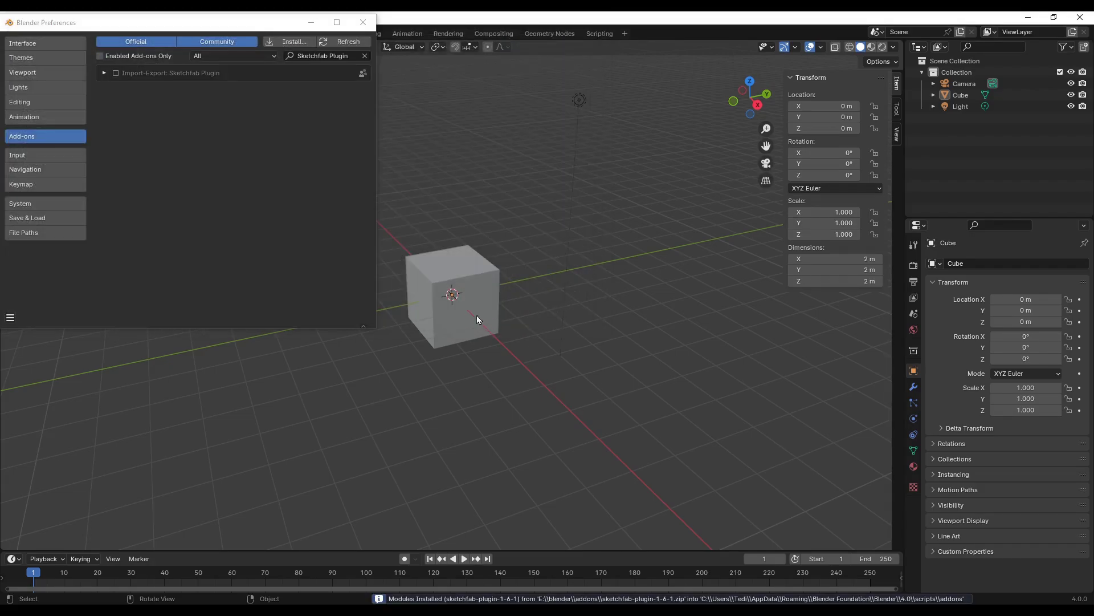
Enable Import-Export: Sketchfab Plugin and show its Sketchfab tab in the viewport sidebar.
{"action": "left_click", "coordinate": [115, 73]}
{"action": "left_click", "coordinate": [363, 22]}
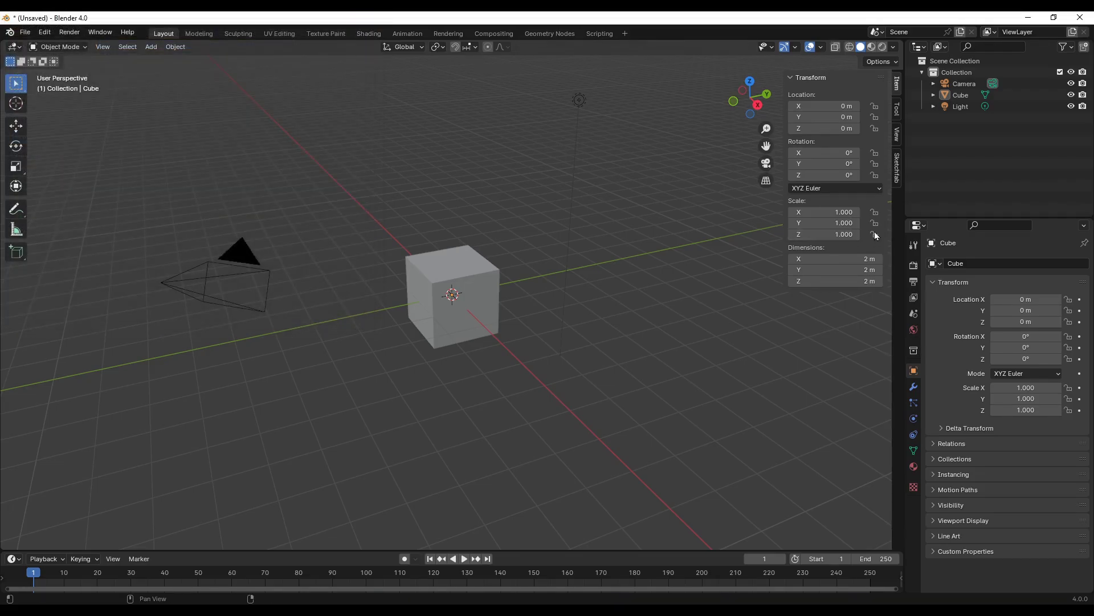
{"action": "left_click", "coordinate": [899, 159]}
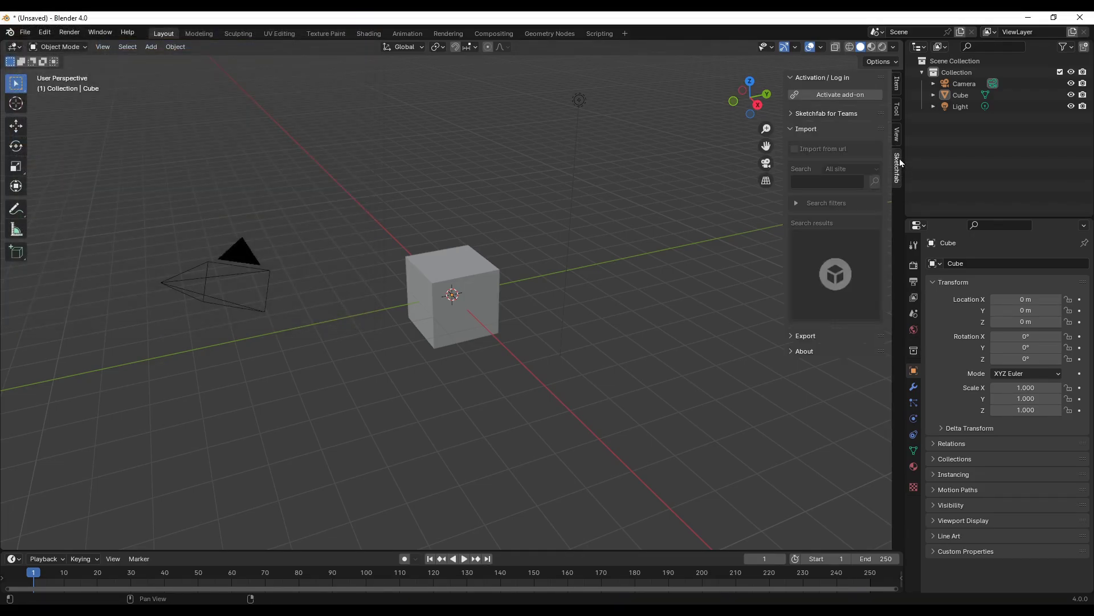
Log in to the Sketchfab add-on, widen its panel, and search for 'house'.
{"action": "left_click", "coordinate": [847, 97]}
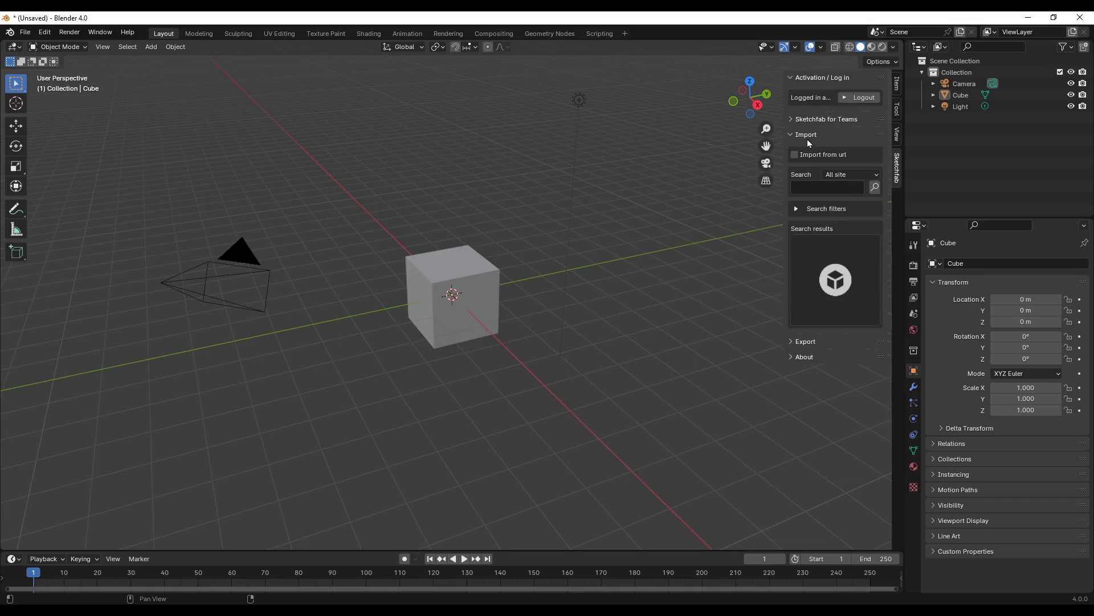
{"action": "left_click_drag", "start_coordinate": [783, 194], "coordinate": [692, 191]}
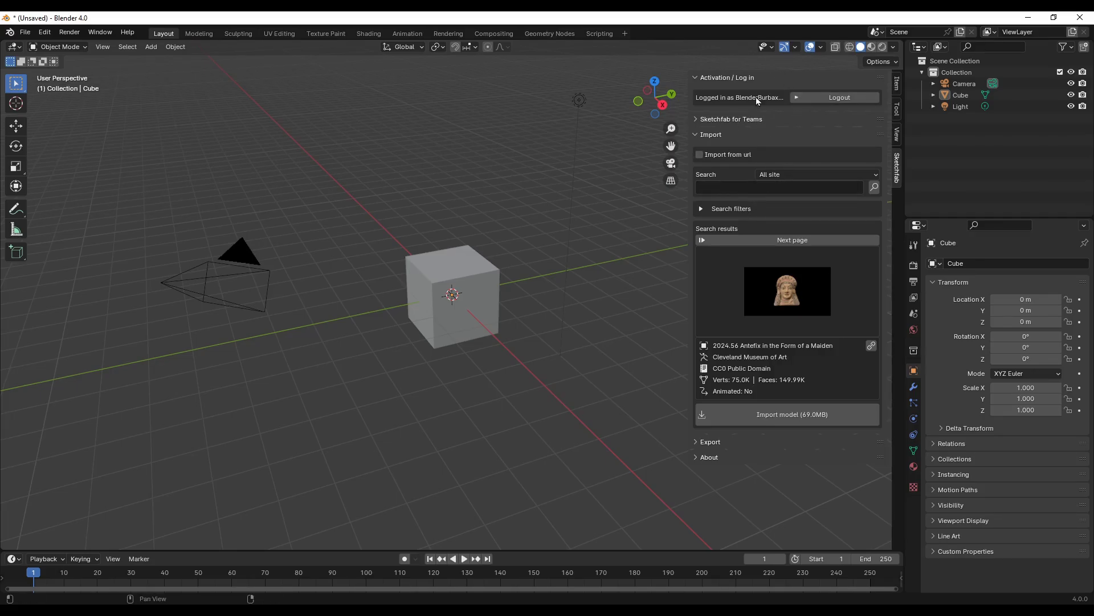
{"action": "left_click", "coordinate": [751, 190]}
{"action": "type", "text": "house"}
{"action": "key", "text": "Return"}
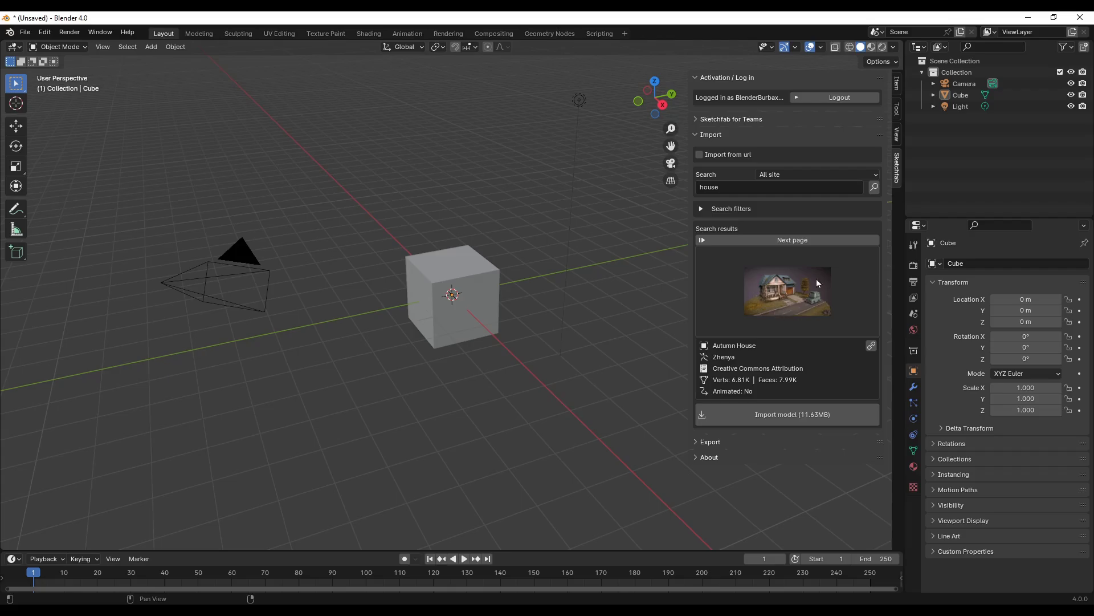
Choose Dutch House from the search results grid and import it.
{"action": "left_click", "coordinate": [794, 290]}
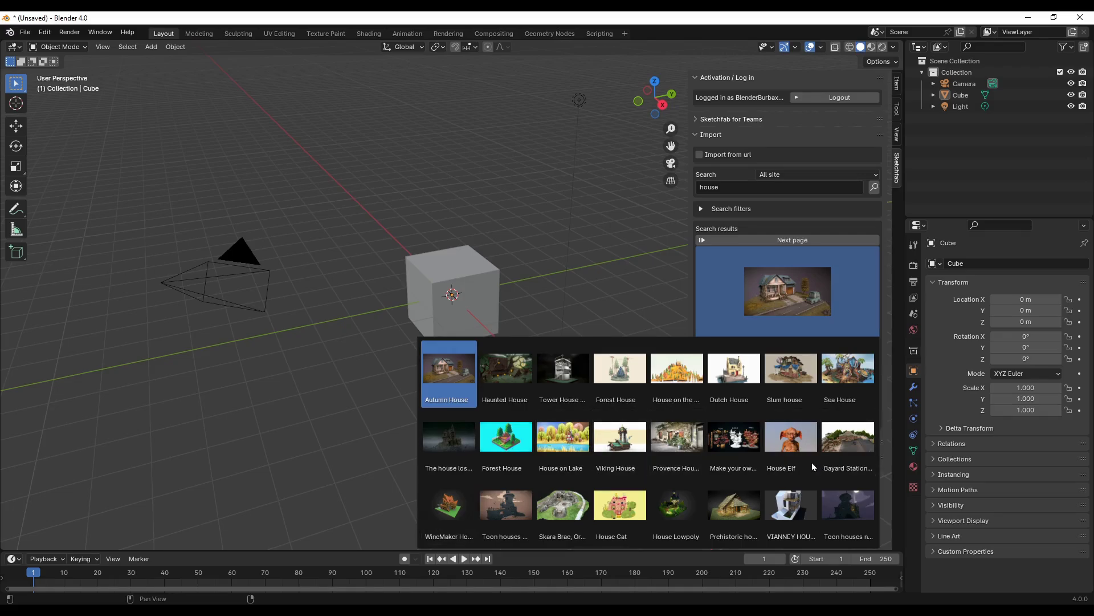
{"action": "left_click", "coordinate": [783, 302]}
{"action": "left_click", "coordinate": [746, 375]}
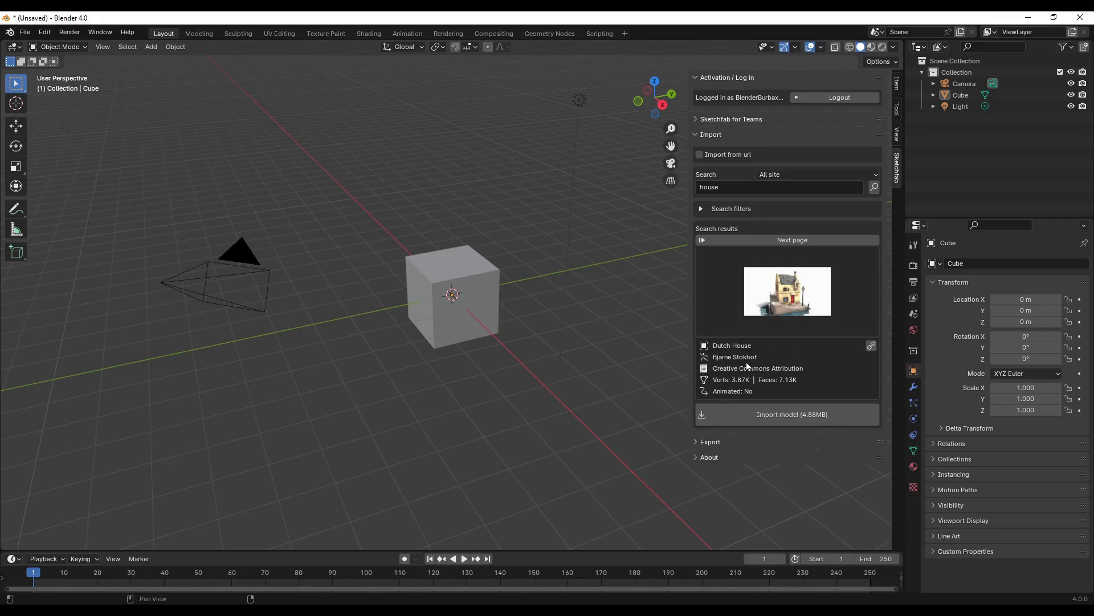
{"action": "left_click", "coordinate": [778, 416]}
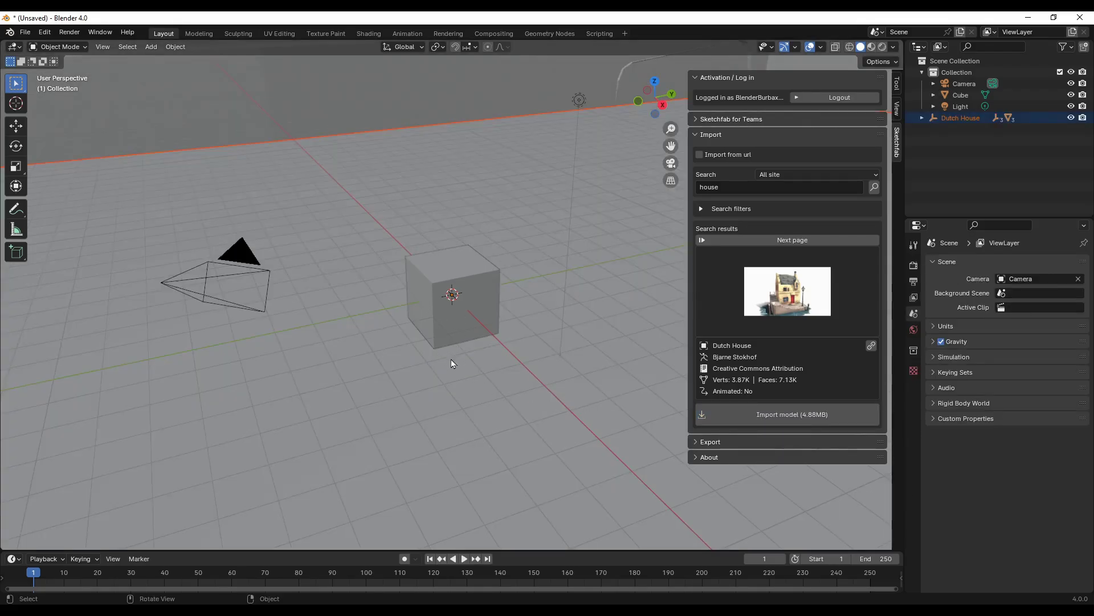
Change the viewport Clip End from 1000 m to 10000 m in the View tab.
{"action": "scroll", "coordinate": [436, 381], "scroll_direction": "down", "scroll_amount": 8}
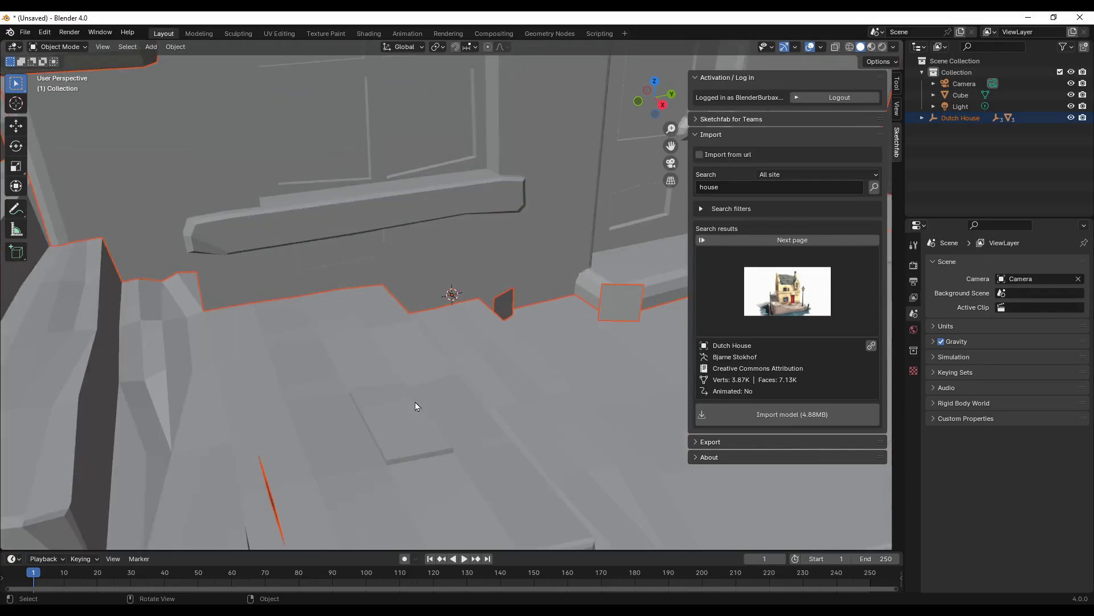
{"action": "scroll", "coordinate": [416, 403], "scroll_direction": "down", "scroll_amount": 8}
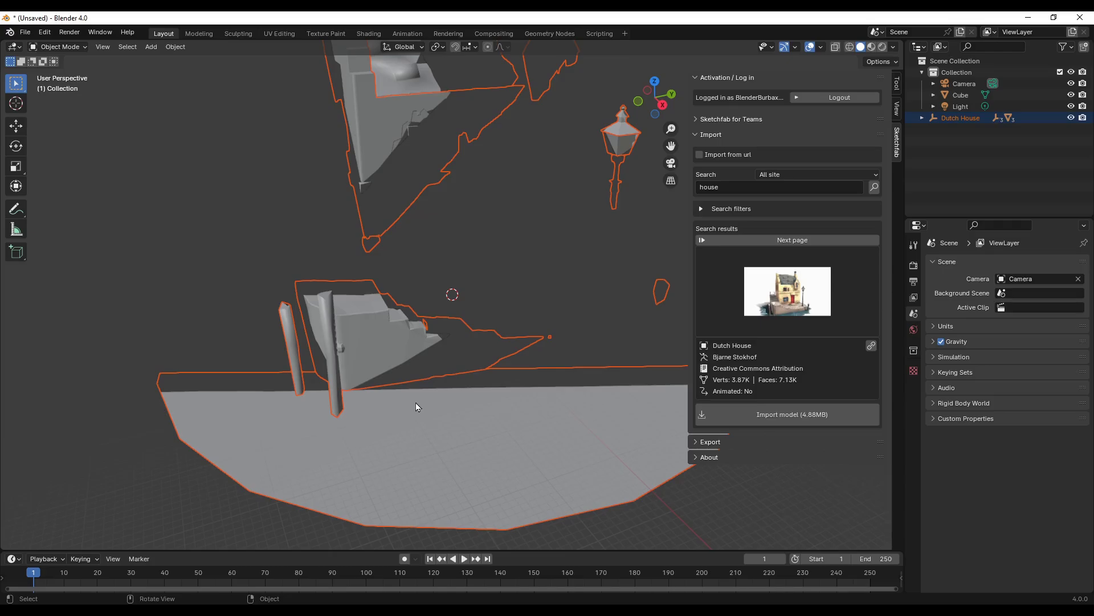
{"action": "left_click", "coordinate": [897, 108]}
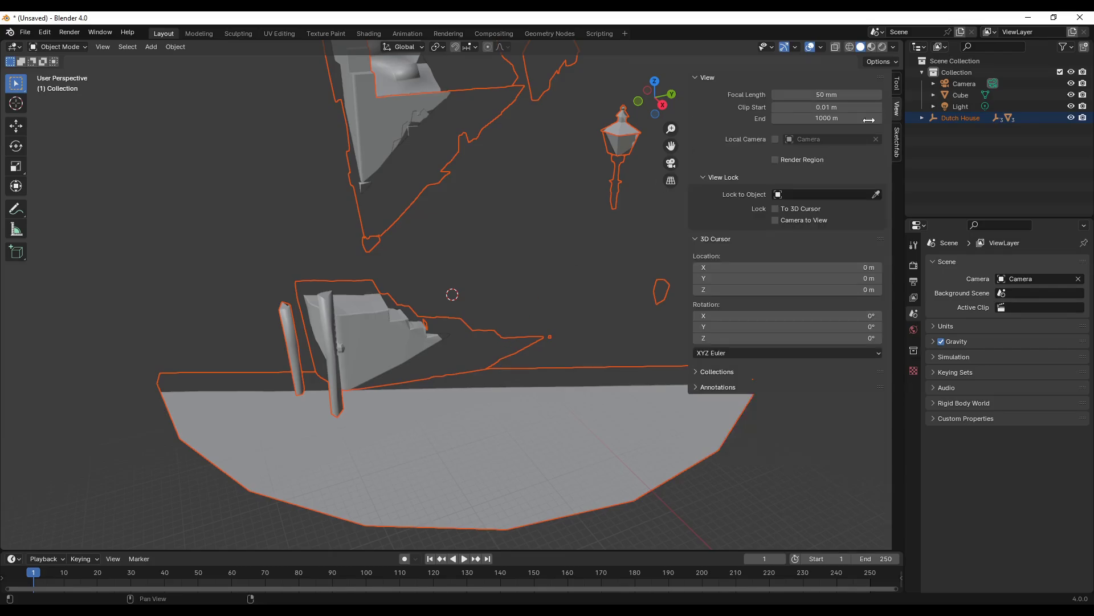
{"action": "left_click", "coordinate": [829, 118]}
{"action": "left_click", "coordinate": [791, 118]}
{"action": "type", "text": "0"}
{"action": "key", "text": "Return"}
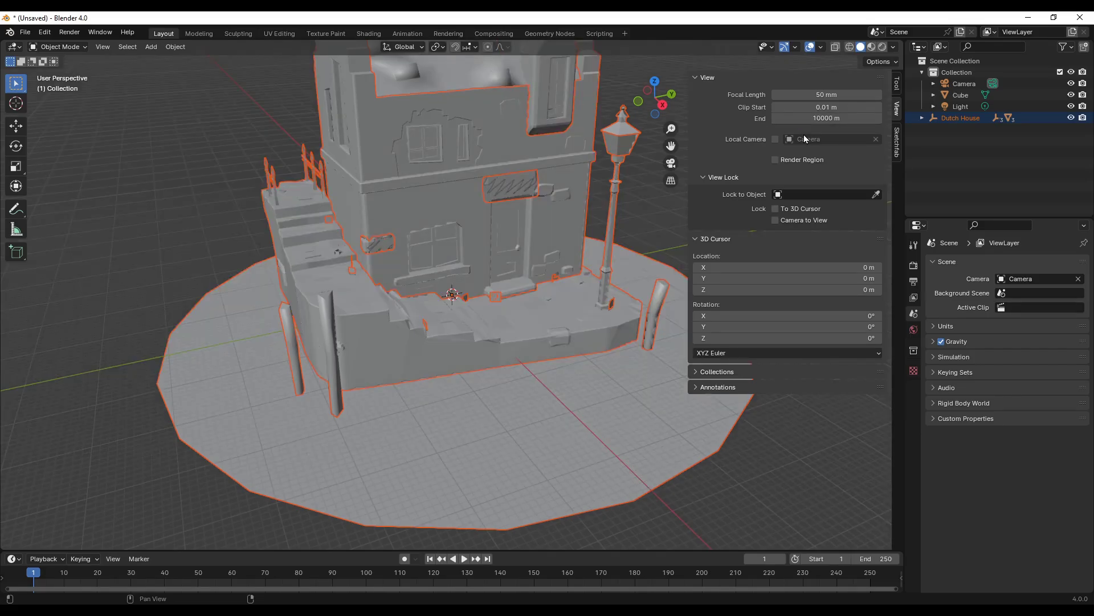
{"action": "scroll", "coordinate": [294, 293], "scroll_direction": "down", "scroll_amount": 3}
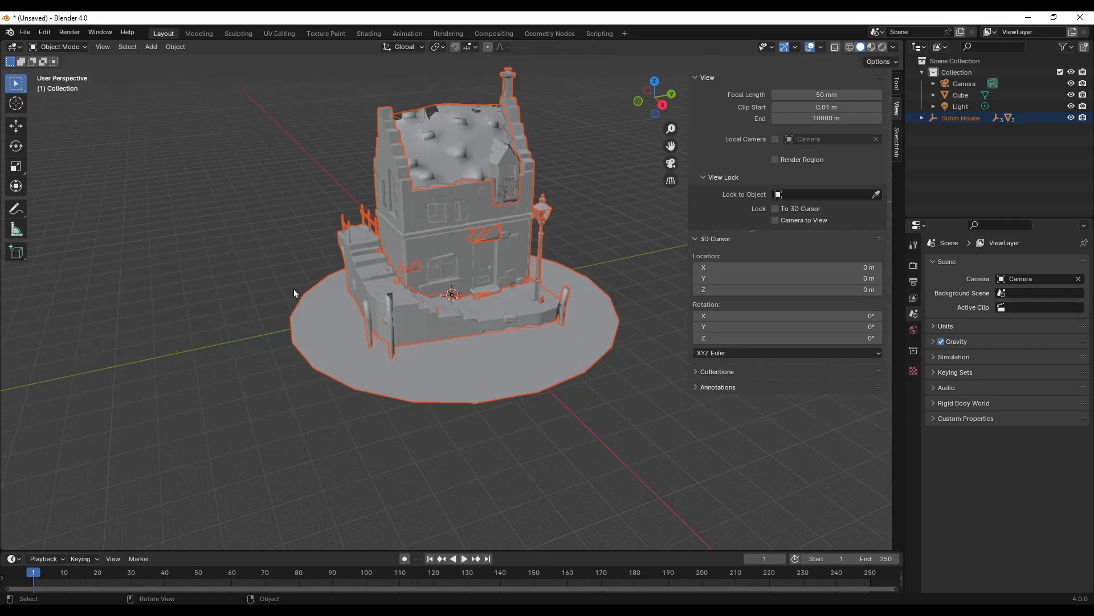
Switch to Material Preview shading and orbit around the textured house.
{"action": "left_click", "coordinate": [871, 47]}
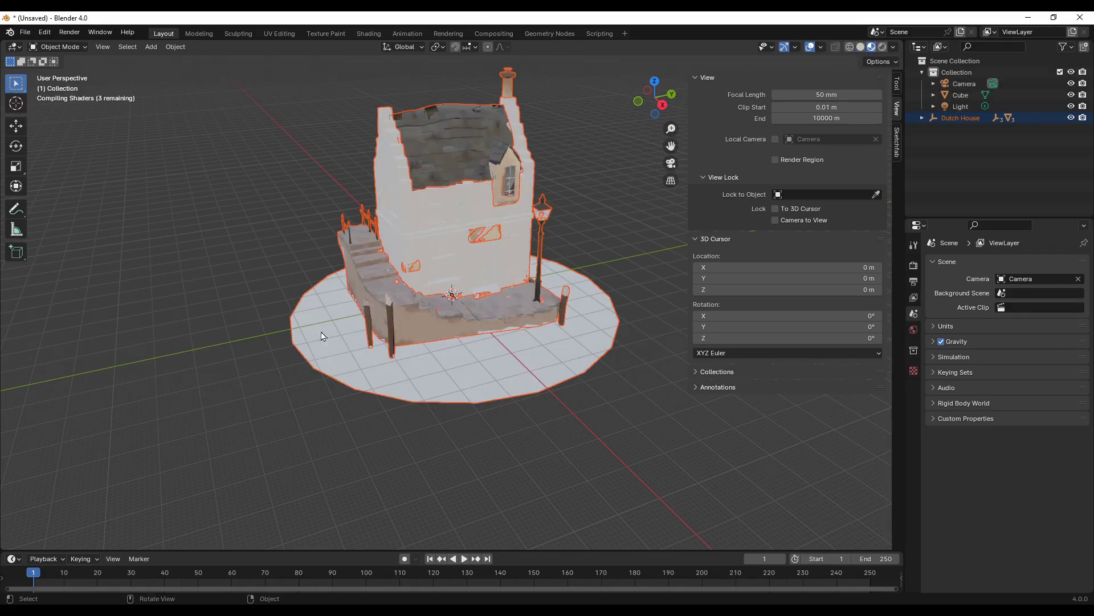
{"action": "middle_click_drag", "start_coordinate": [633, 440], "coordinate": [585, 438]}
{"action": "left_click", "coordinate": [515, 435]}
{"action": "middle_click_drag", "start_coordinate": [514, 438], "coordinate": [239, 409]}
{"action": "scroll", "coordinate": [599, 399], "scroll_direction": "up", "scroll_amount": 4}
{"action": "scroll", "coordinate": [598, 399], "scroll_direction": "down", "scroll_amount": 4}
Set the view Clip Start to 1 m and orbit to the red-door front.
{"action": "left_click", "coordinate": [830, 108]}
{"action": "type", "text": "1"}
{"action": "key", "text": "Return"}
{"action": "scroll", "coordinate": [404, 305], "scroll_direction": "up", "scroll_amount": 3}
{"action": "middle_click_drag", "start_coordinate": [403, 306], "coordinate": [470, 354]}
Inspect the imported house and props meshes, then clear the selection.
{"action": "left_click", "coordinate": [529, 219]}
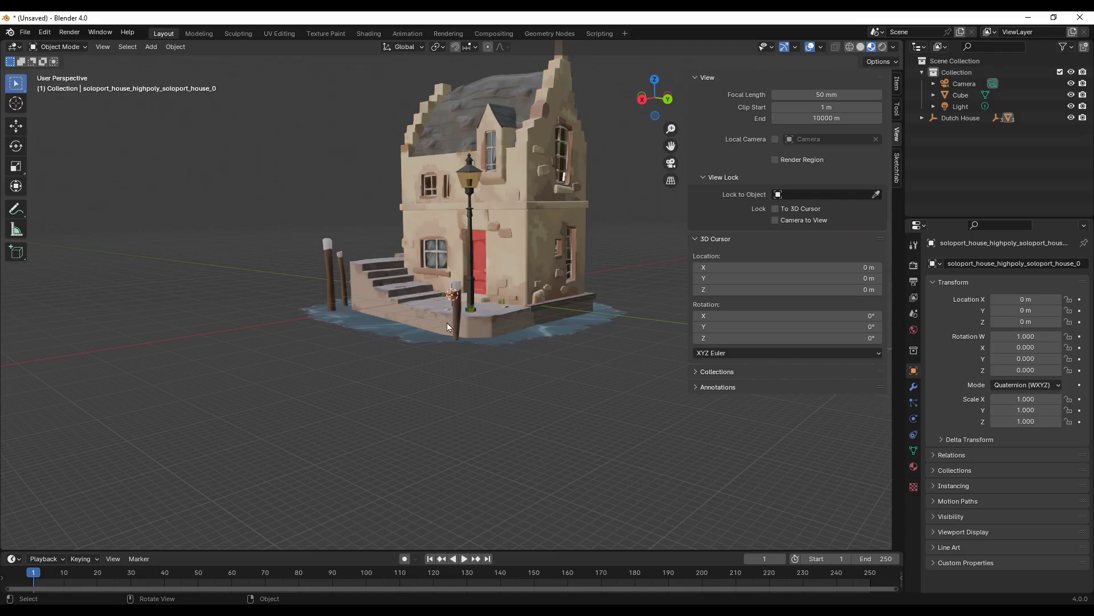
{"action": "left_click", "coordinate": [407, 320]}
{"action": "left_click", "coordinate": [359, 403]}
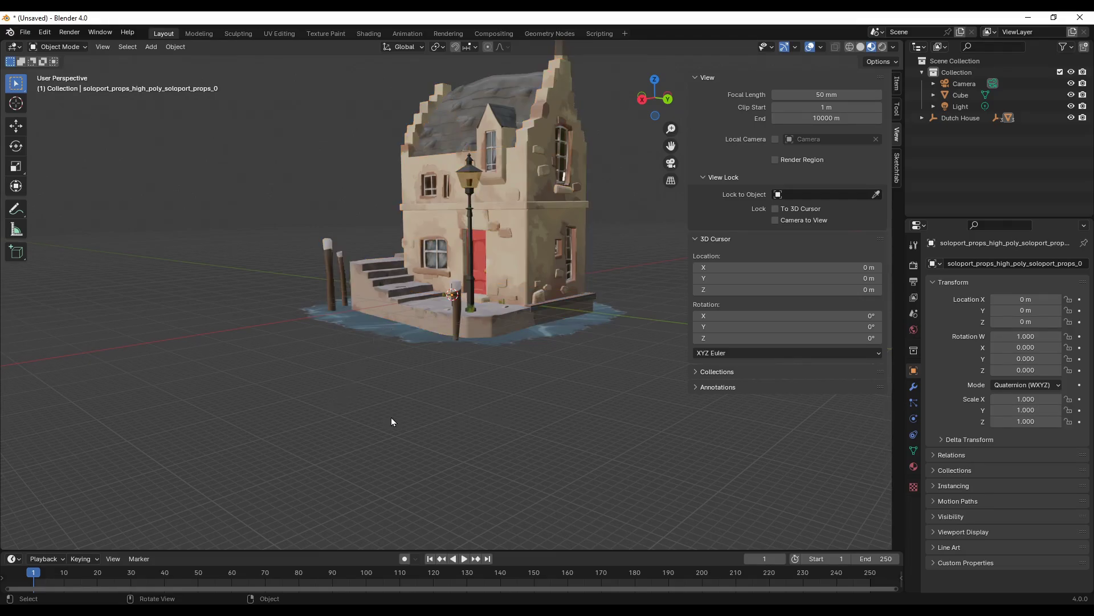
{"action": "middle_click_drag", "start_coordinate": [391, 421], "coordinate": [452, 430]}
{"action": "scroll", "coordinate": [461, 352], "scroll_direction": "down", "scroll_amount": 3}
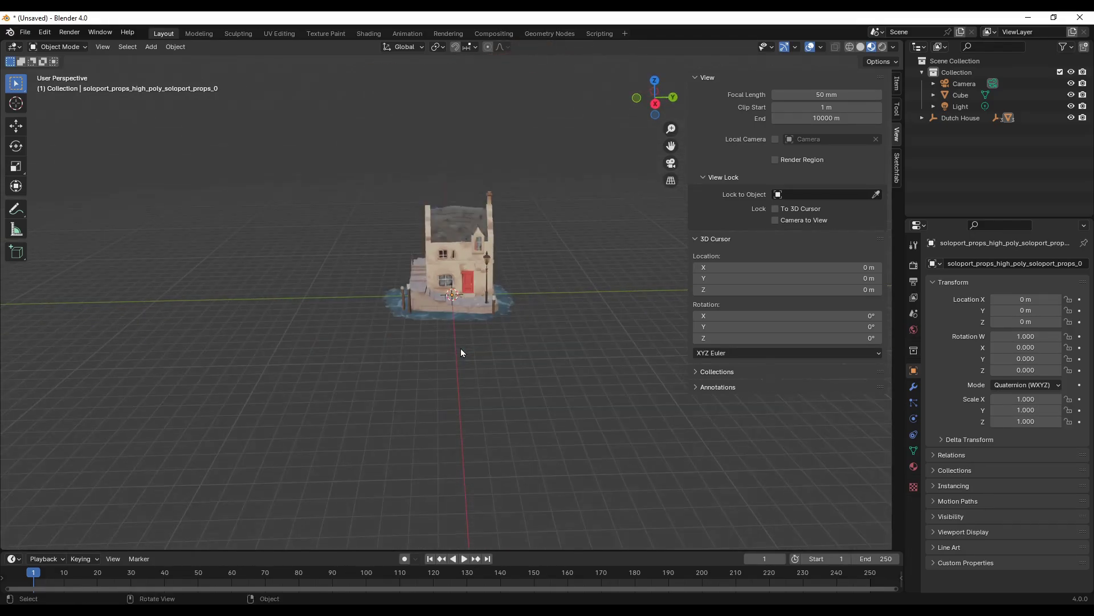
{"action": "scroll", "coordinate": [461, 352], "scroll_direction": "down", "scroll_amount": 6}
{"action": "scroll", "coordinate": [461, 353], "scroll_direction": "up", "scroll_amount": 4}
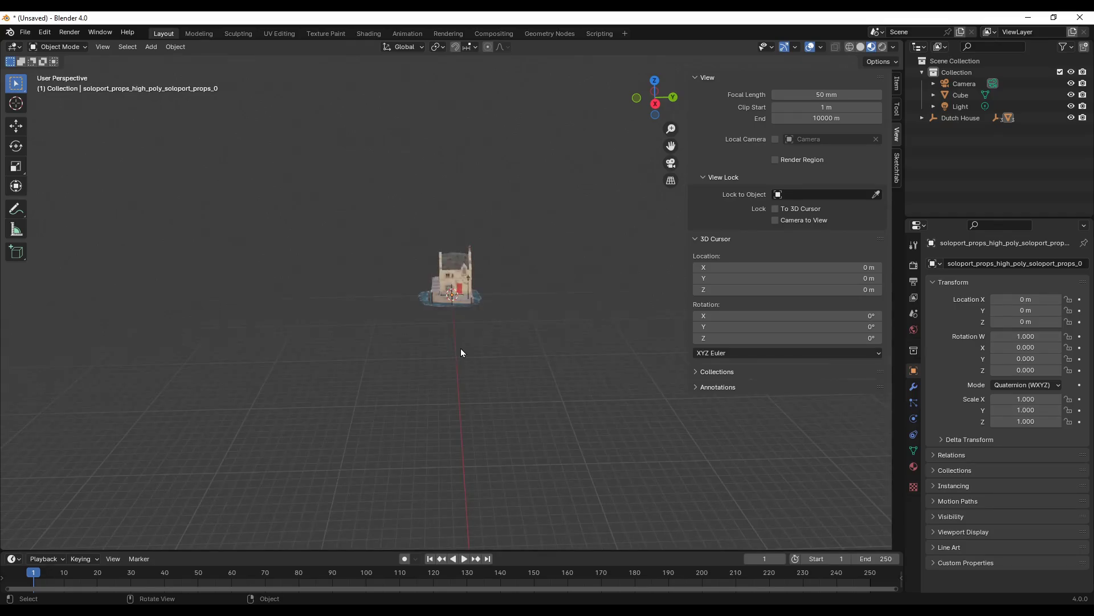
{"action": "scroll", "coordinate": [460, 352], "scroll_direction": "down", "scroll_amount": 3}
{"action": "scroll", "coordinate": [462, 353], "scroll_direction": "up", "scroll_amount": 3}
{"action": "scroll", "coordinate": [461, 350], "scroll_direction": "down", "scroll_amount": 3}
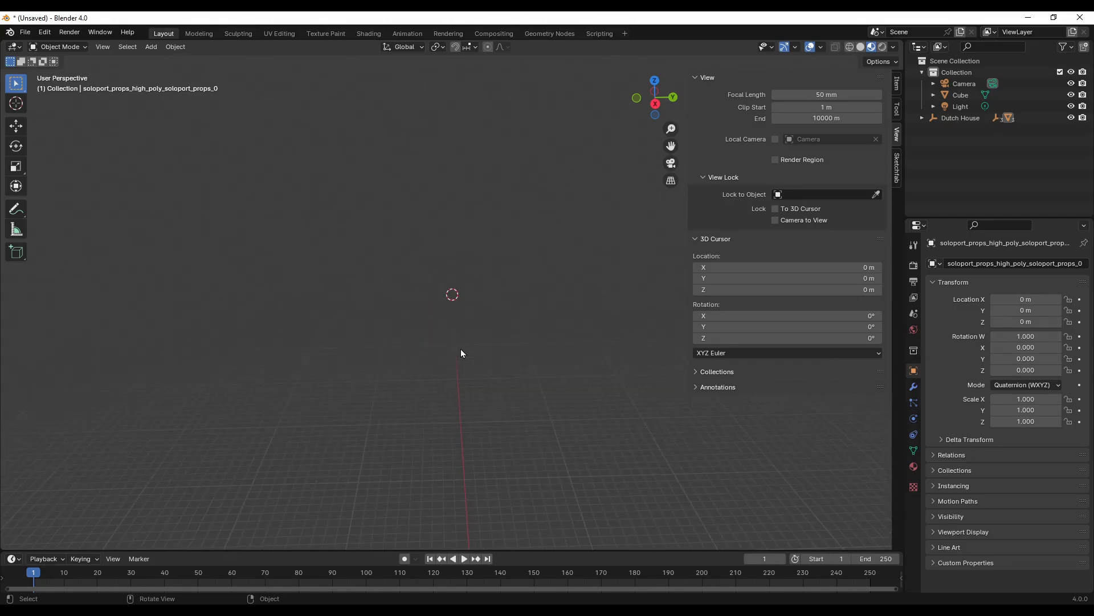
Select Dutch House in the Outliner and frame it with numpad period.
{"action": "left_click", "coordinate": [951, 118]}
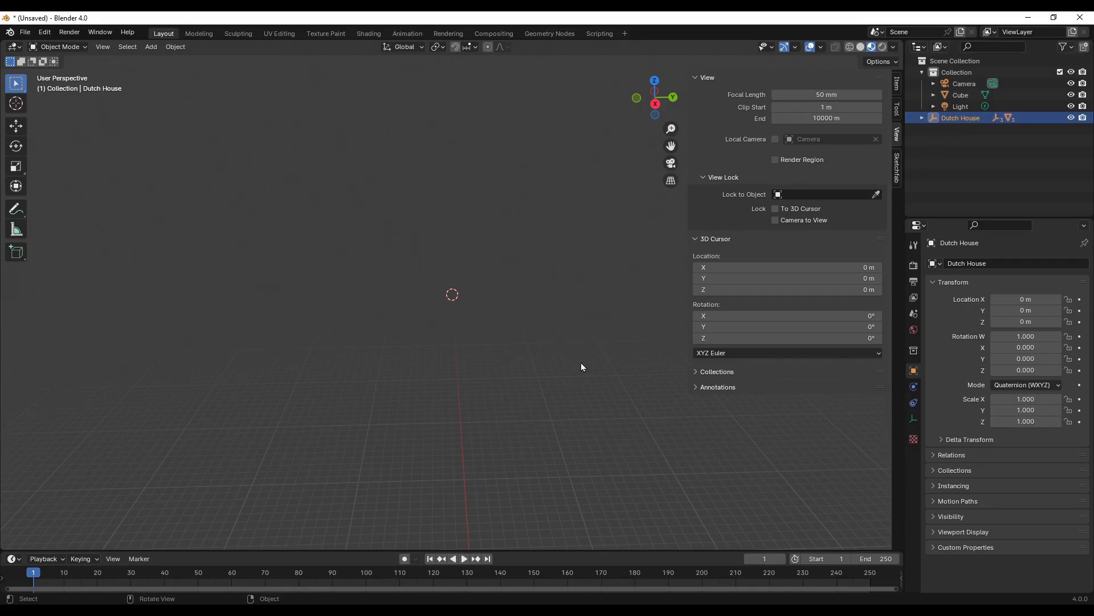
{"action": "key", "text": "KP_Decimal"}
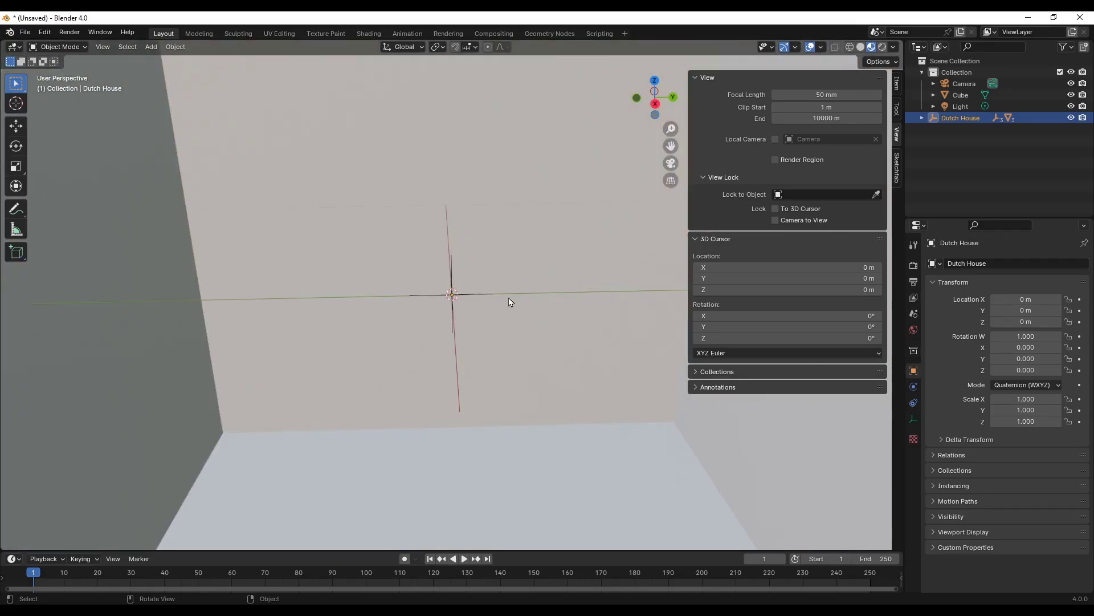
{"action": "scroll", "coordinate": [450, 293], "scroll_direction": "down", "scroll_amount": 8}
{"action": "scroll", "coordinate": [450, 294], "scroll_direction": "down", "scroll_amount": 2}
{"action": "scroll", "coordinate": [451, 296], "scroll_direction": "up", "scroll_amount": 6}
{"action": "scroll", "coordinate": [451, 305], "scroll_direction": "down", "scroll_amount": 7}
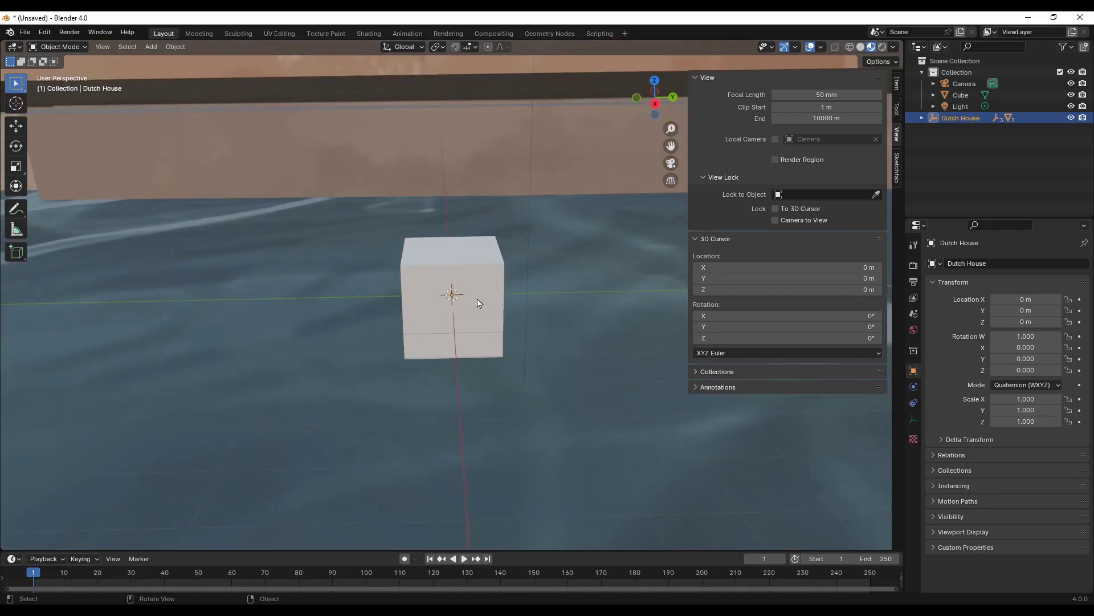
Select the default Cube and delete it.
{"action": "left_click", "coordinate": [479, 311]}
{"action": "key", "text": "Delete"}
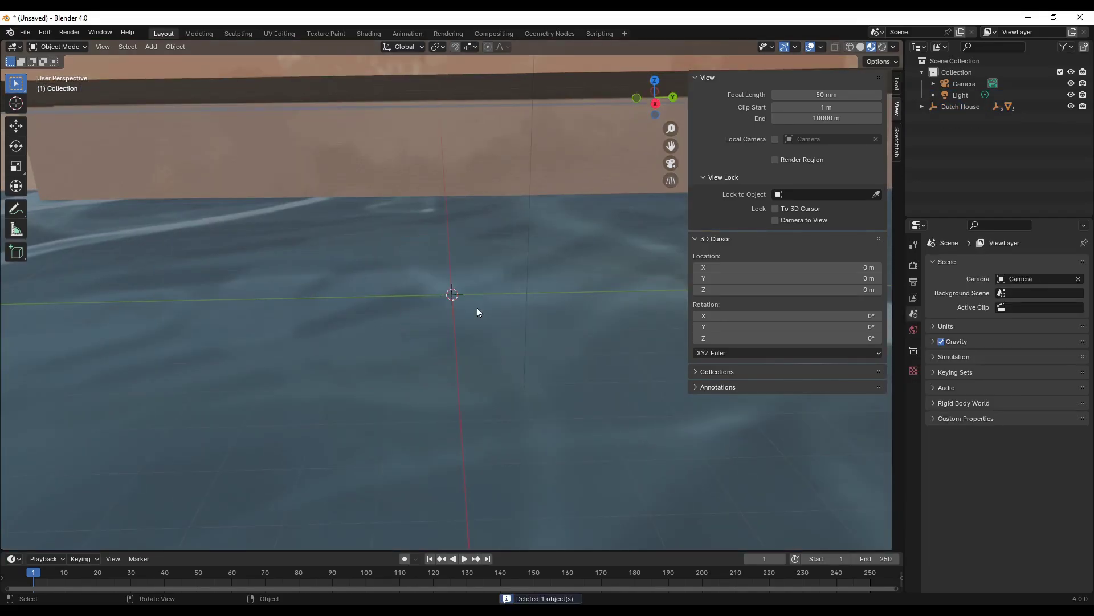
{"action": "scroll", "coordinate": [454, 313], "scroll_direction": "up", "scroll_amount": 5}
{"action": "scroll", "coordinate": [452, 313], "scroll_direction": "down", "scroll_amount": 6}
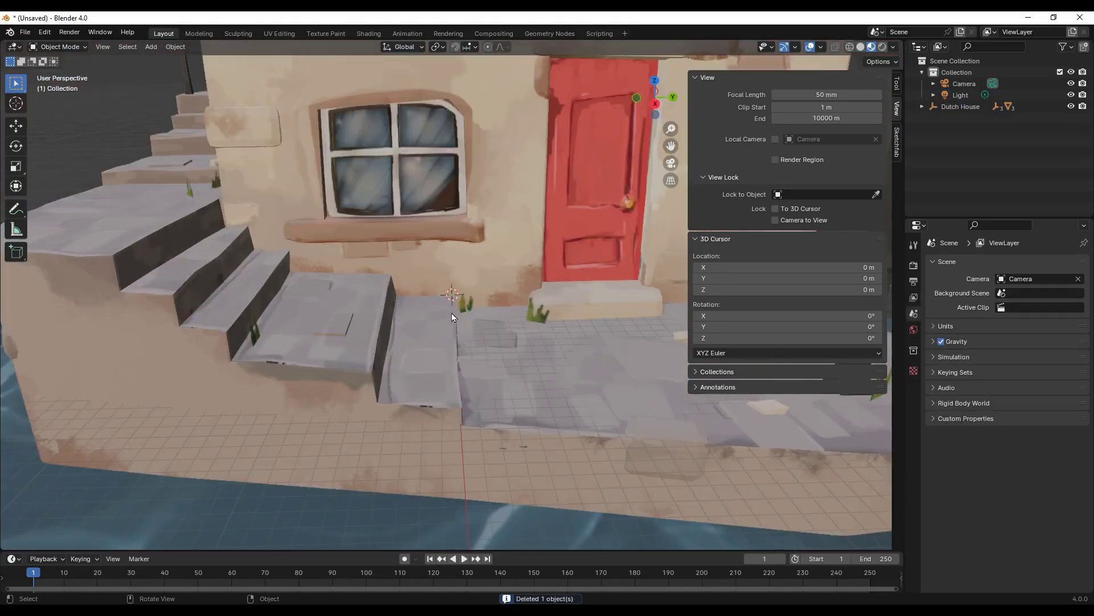
{"action": "middle_click_drag", "start_coordinate": [576, 378], "coordinate": [484, 368]}
{"action": "middle_click_drag", "start_coordinate": [351, 367], "coordinate": [439, 358]}
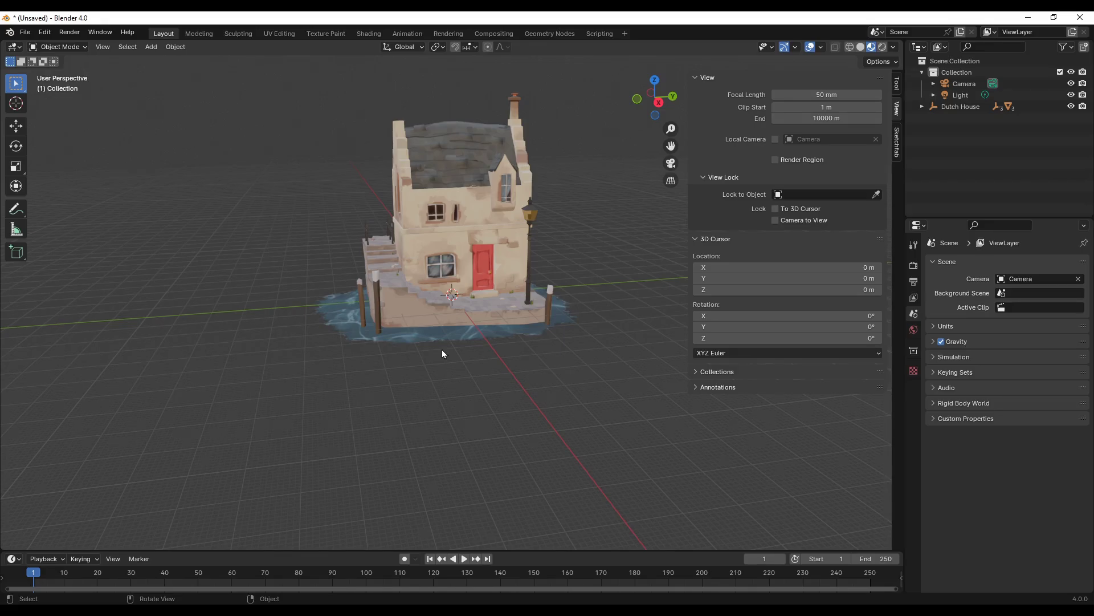
{"action": "middle_click_drag", "start_coordinate": [521, 342], "coordinate": [388, 372]}
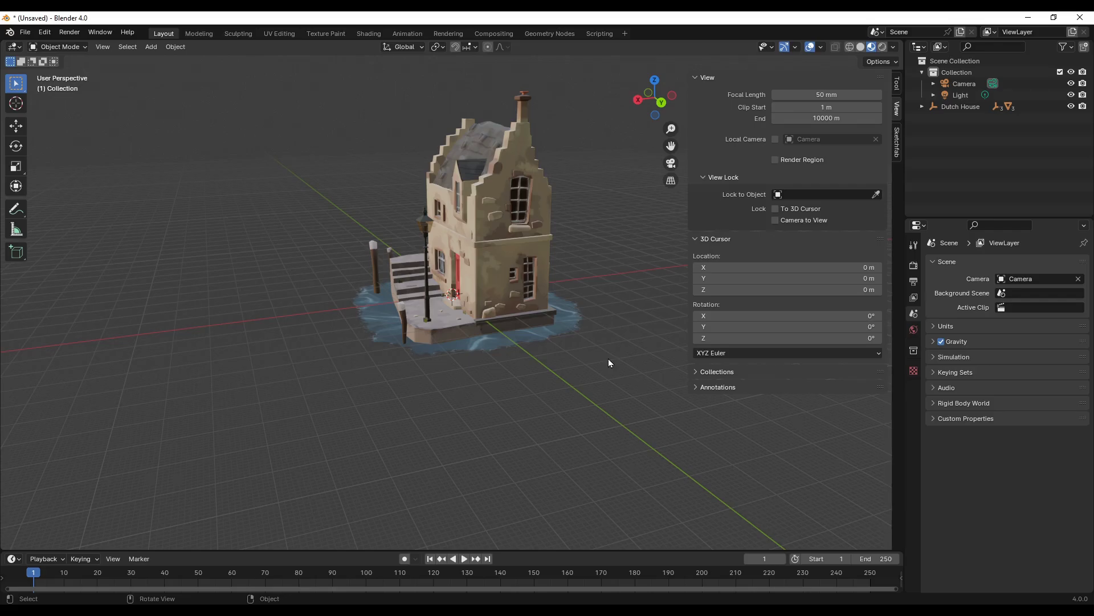
{"action": "middle_click_drag", "start_coordinate": [610, 359], "coordinate": [266, 358]}
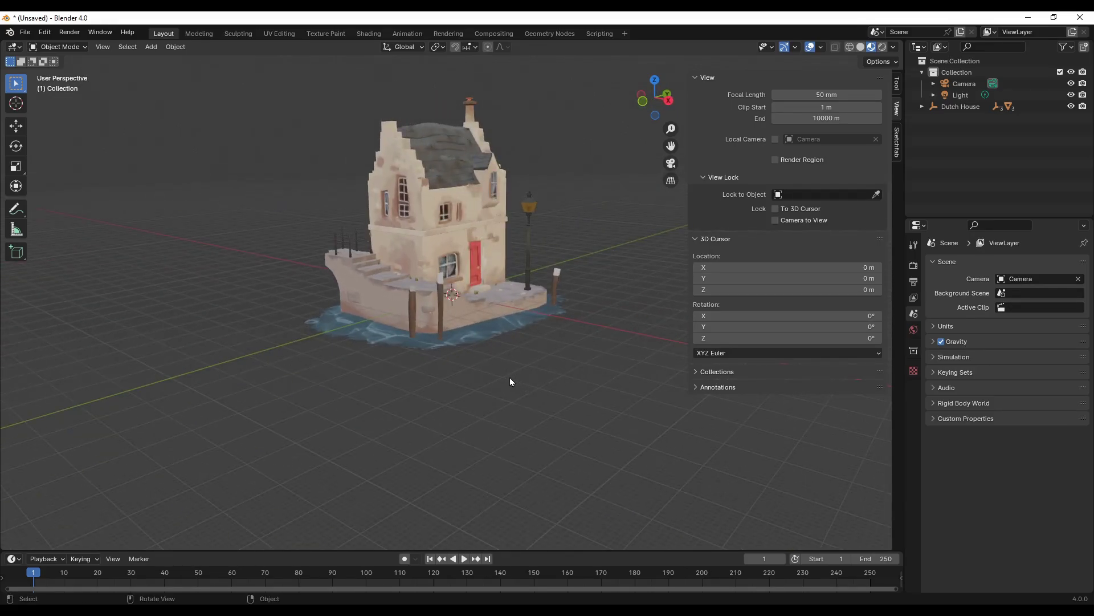
{"action": "middle_click_drag", "start_coordinate": [511, 382], "coordinate": [547, 336]}
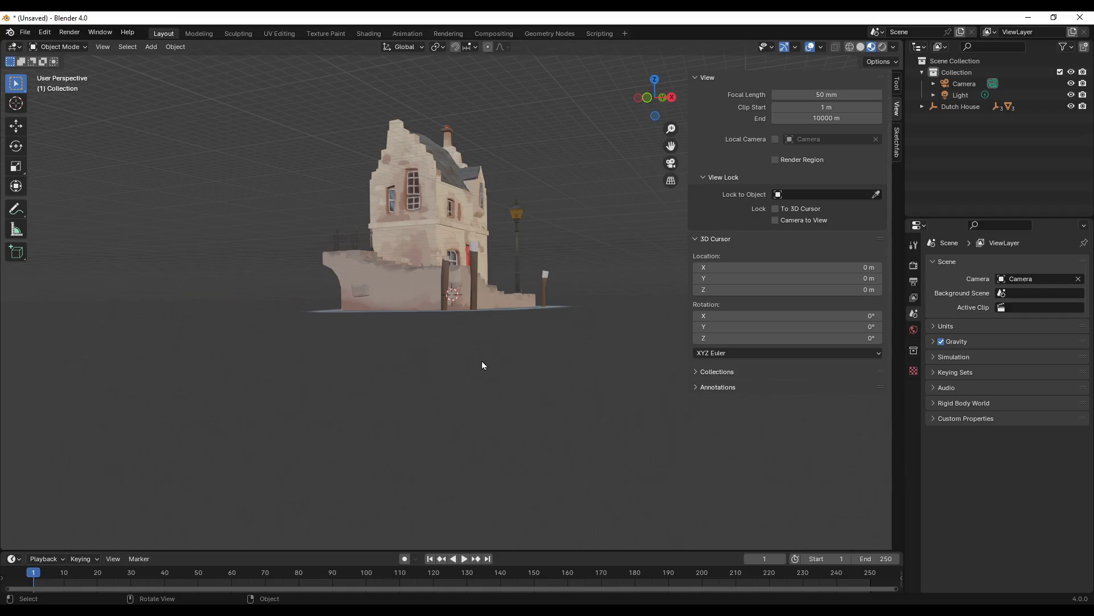